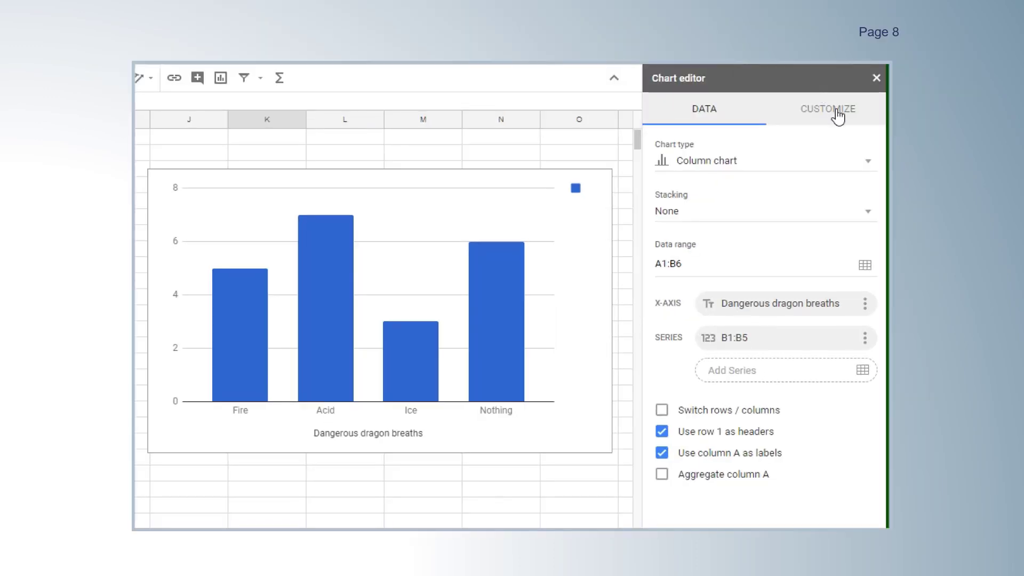
Title the chart 'Dangerous breaths in my dragons' and centre-align the title.
click(839, 116)
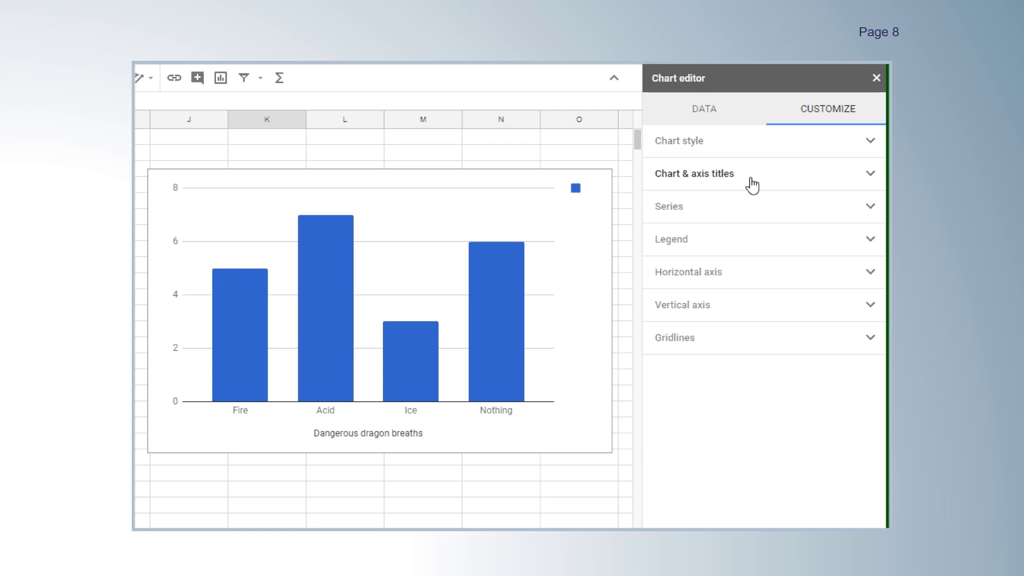
click(752, 185)
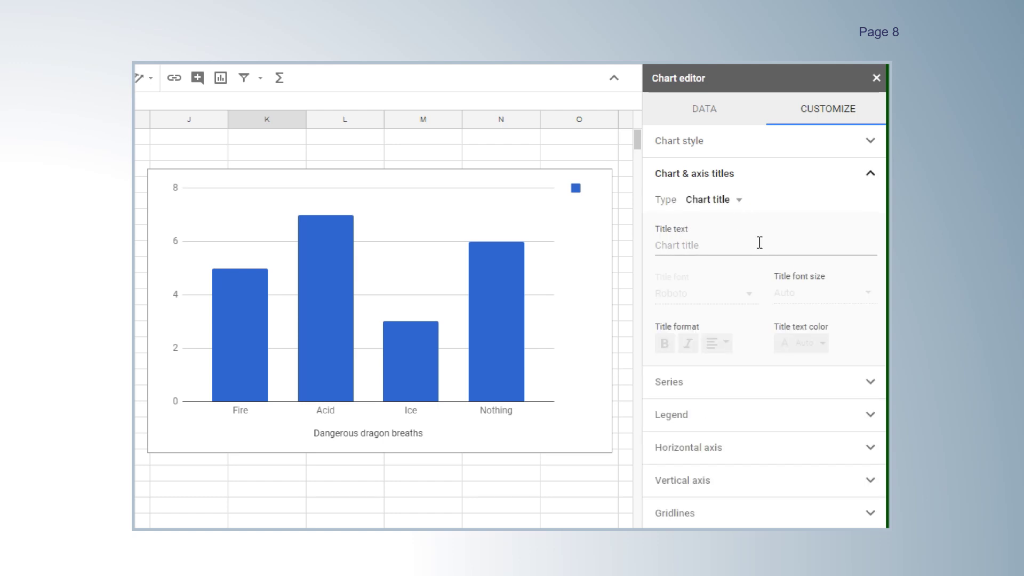
click(759, 243)
text(Da)
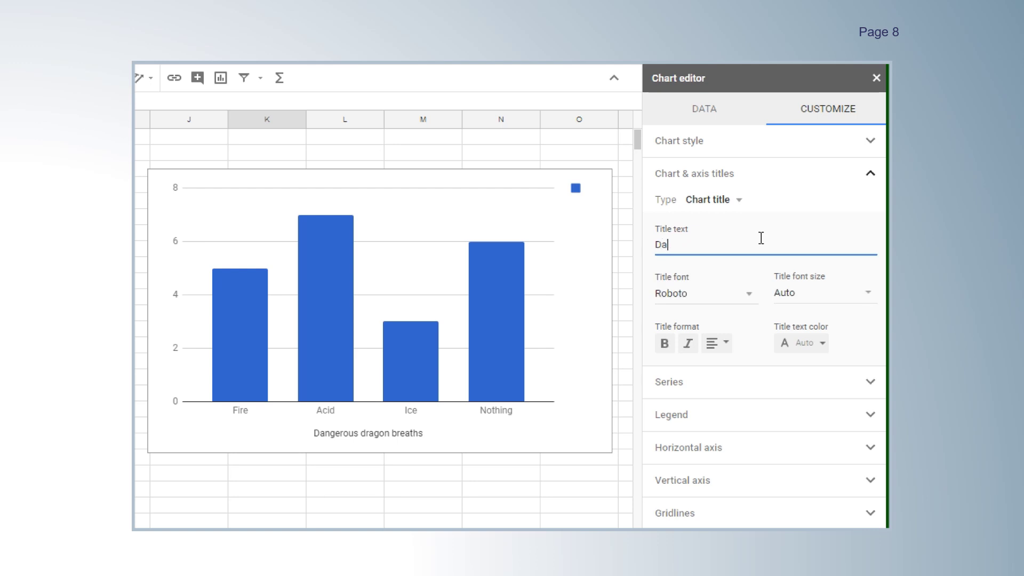
text(ngerous)
text(breaths in my drago)
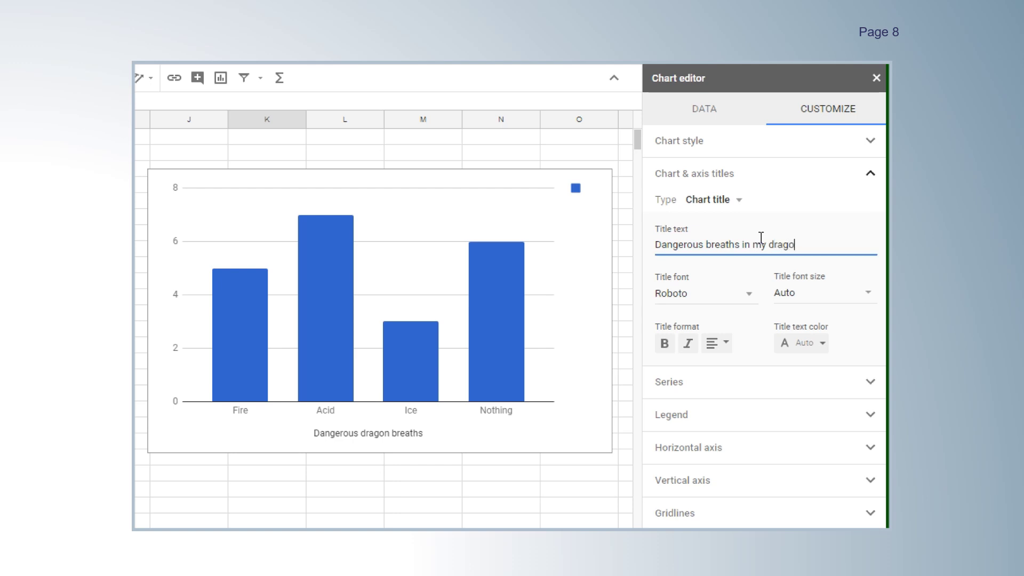
text(ns)
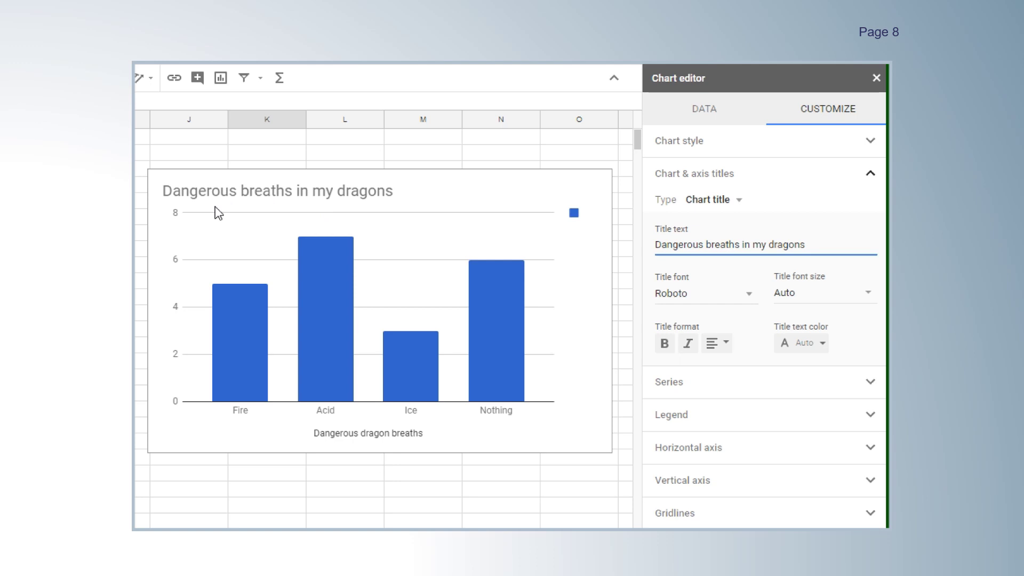
click(719, 346)
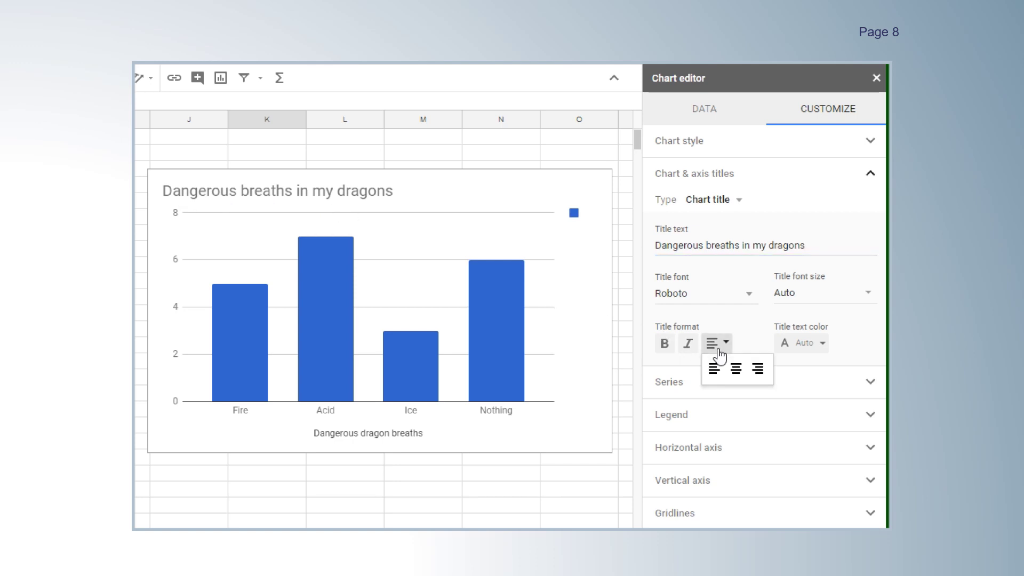
click(736, 367)
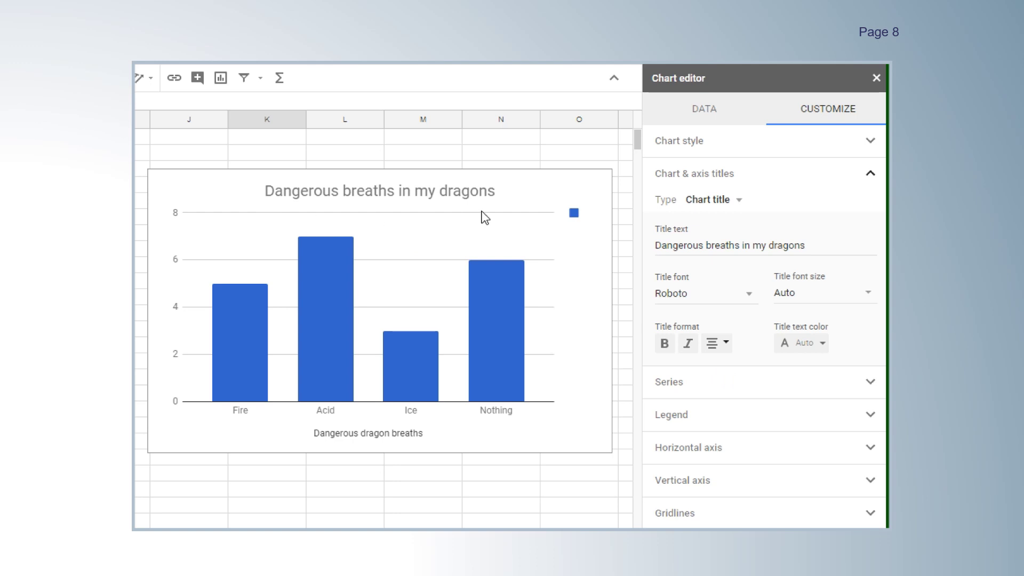
Colour the chart's columns dark green 2.
click(667, 382)
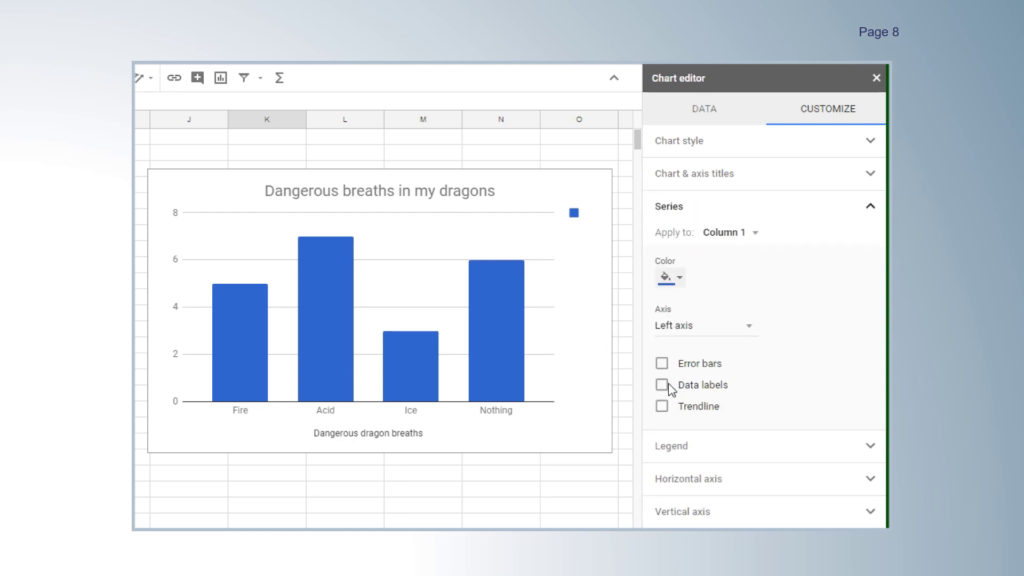
click(679, 277)
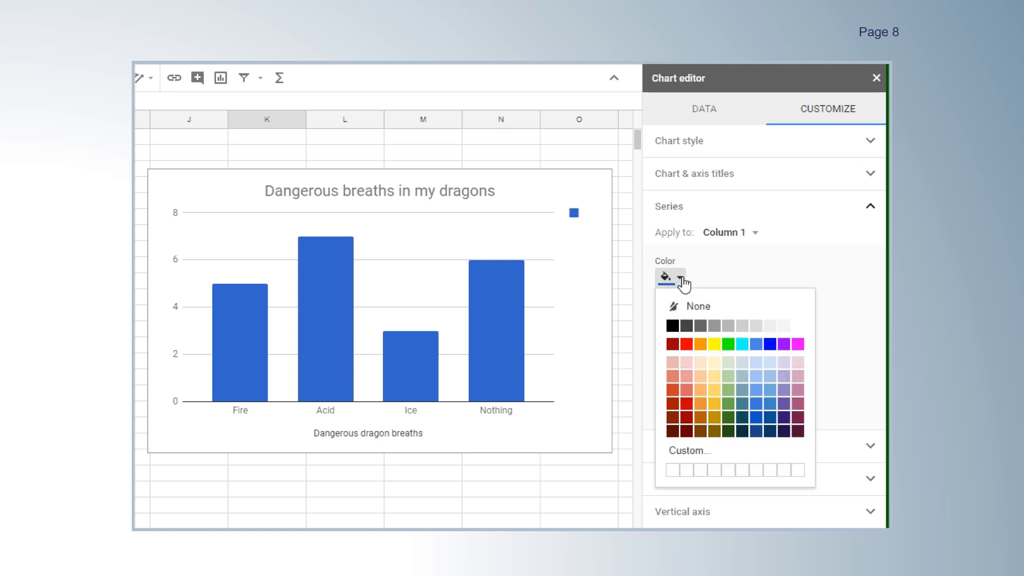
click(728, 418)
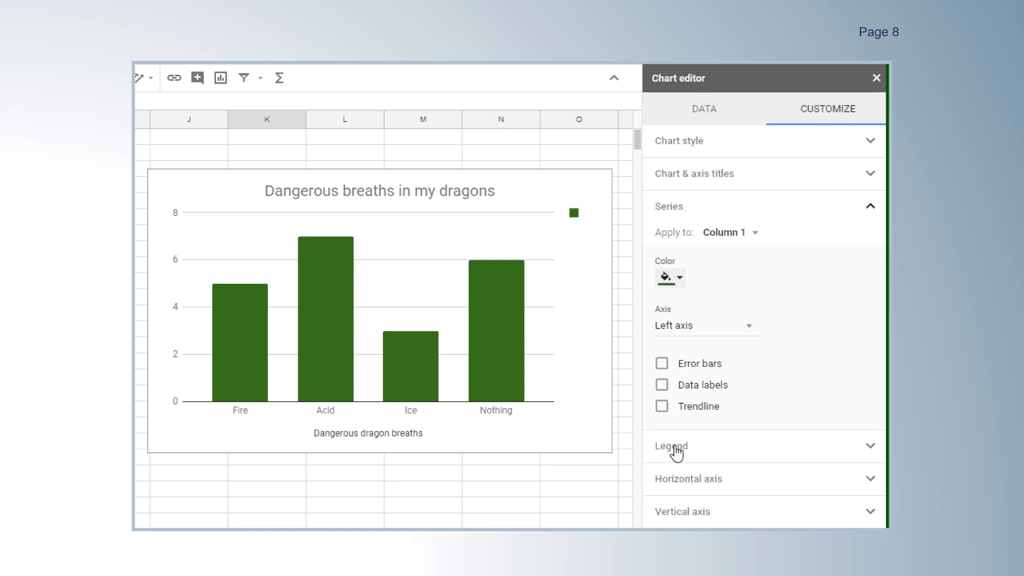
Set the legend position to None to remove the legend.
click(673, 448)
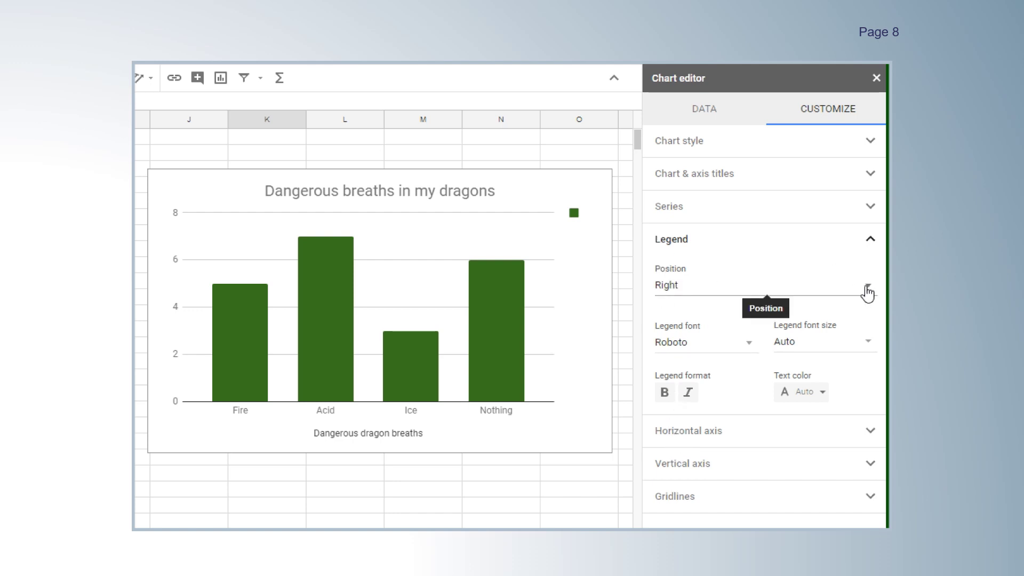
click(867, 293)
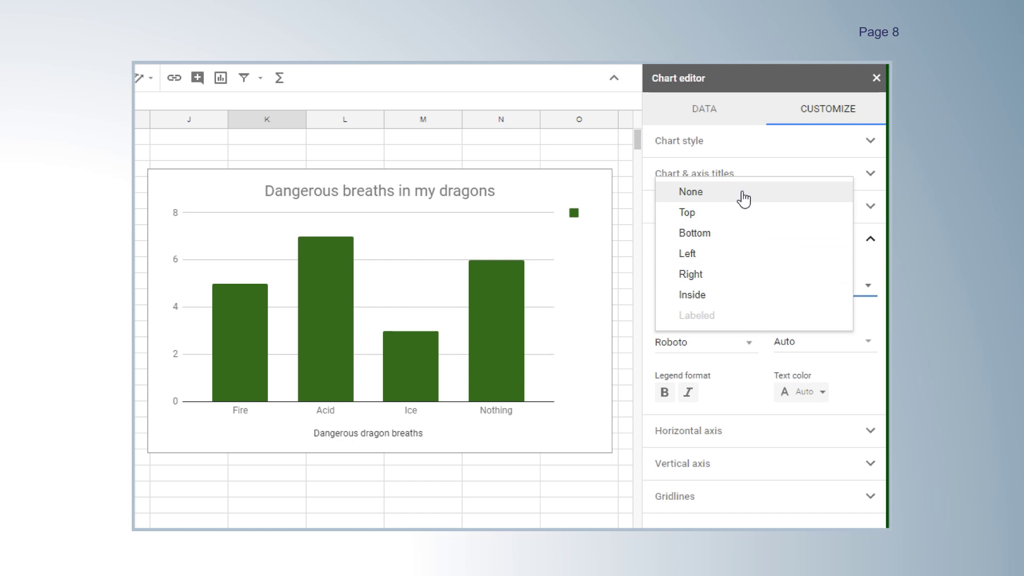
click(744, 195)
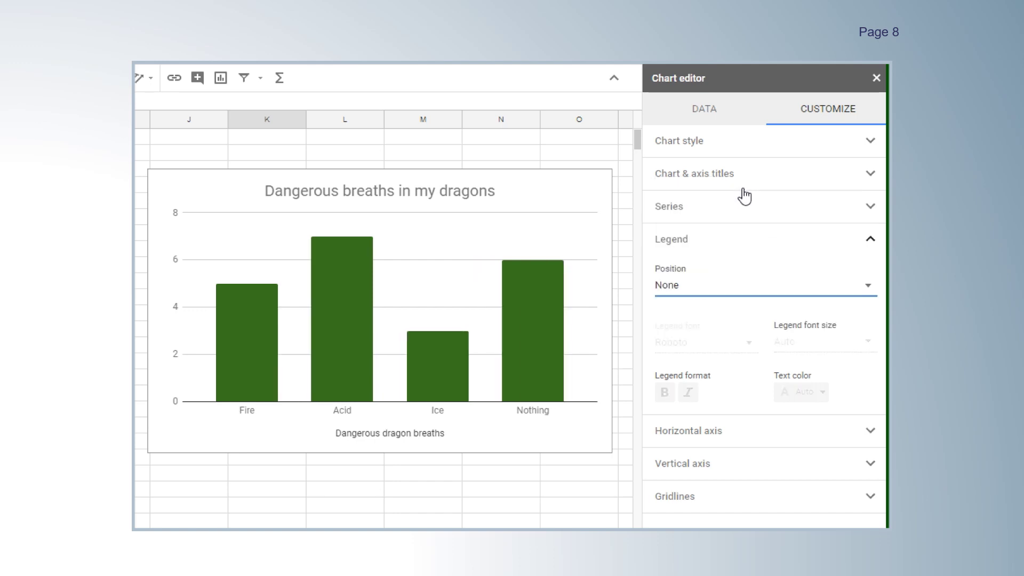
click(735, 176)
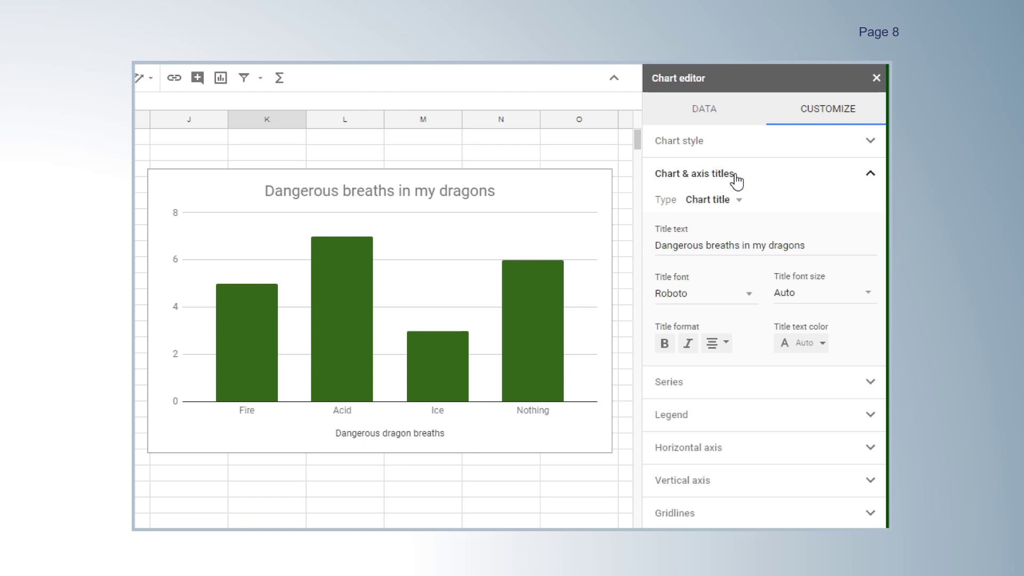
Check the horizontal axis title 'Dangerous dragon breaths' and title the vertical axis 'Number of dragons'.
click(740, 201)
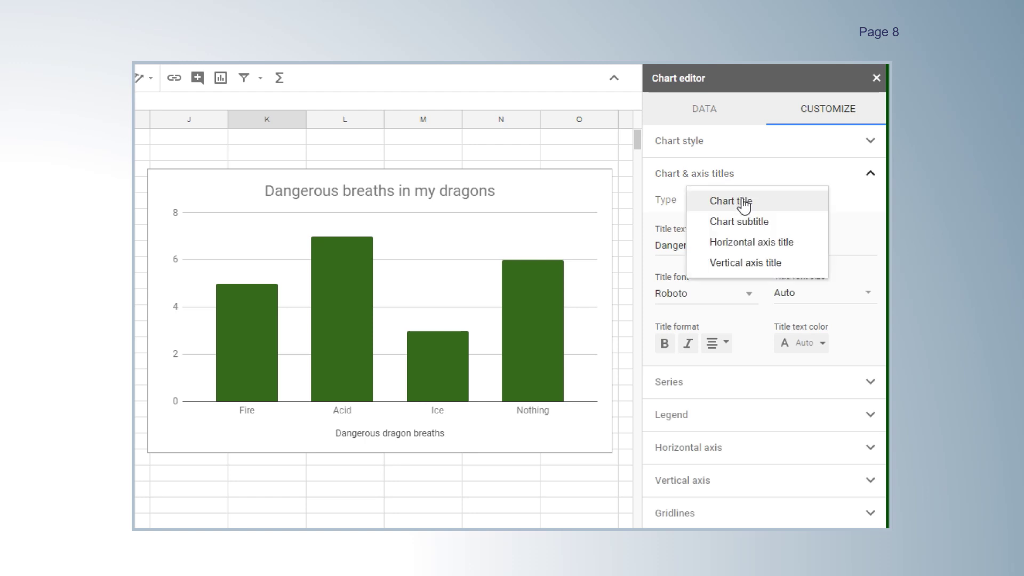
click(751, 243)
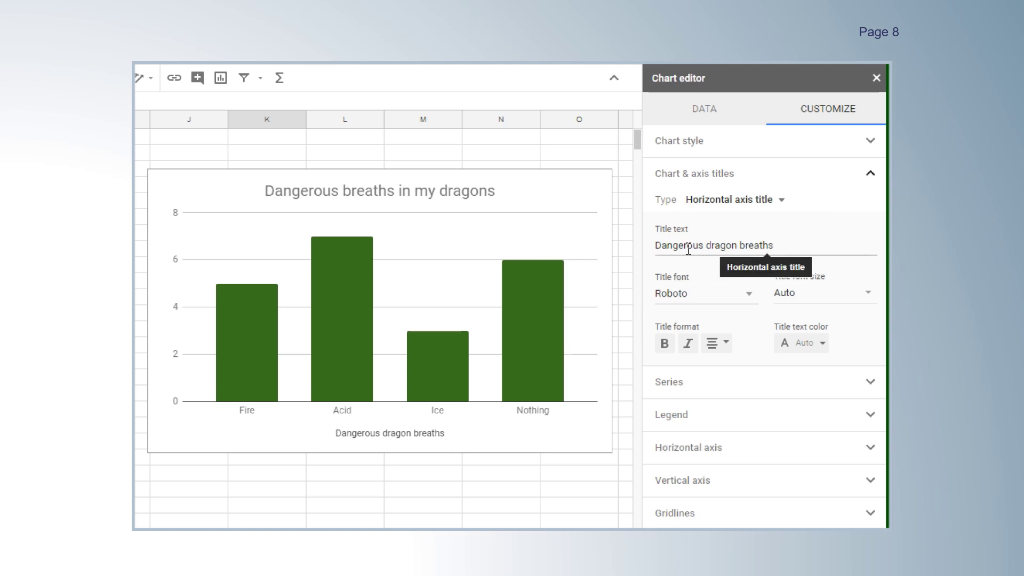
click(773, 202)
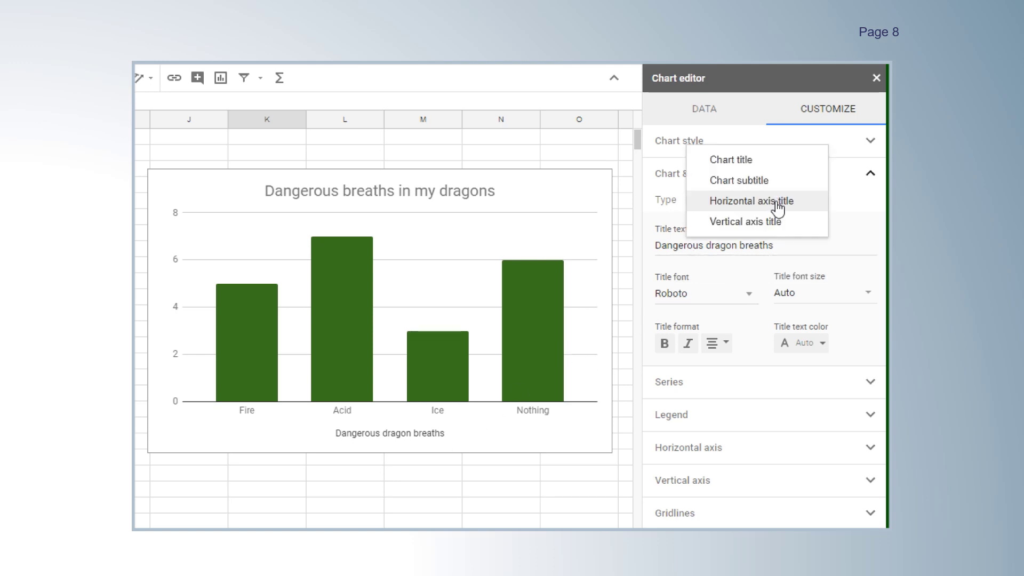
click(770, 229)
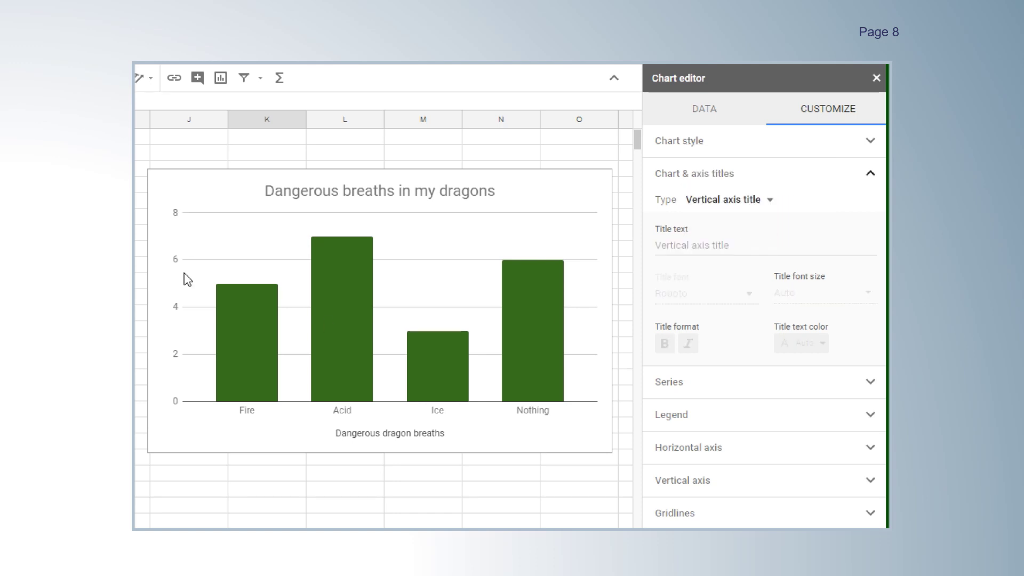
click(666, 249)
text(N)
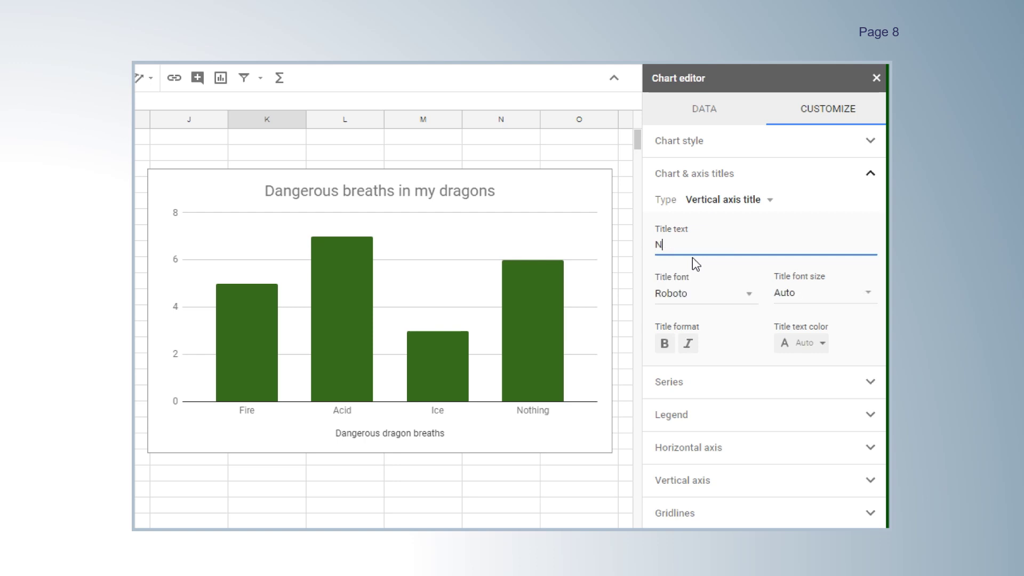
text(umber of dr)
key(BackSpace)
key(BackSpace)
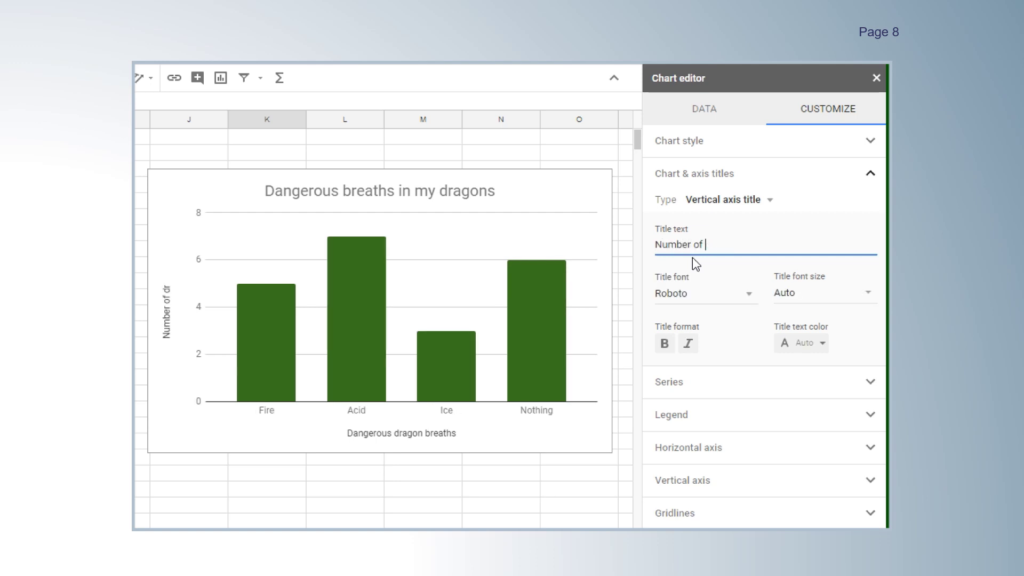
text(r of dragon)
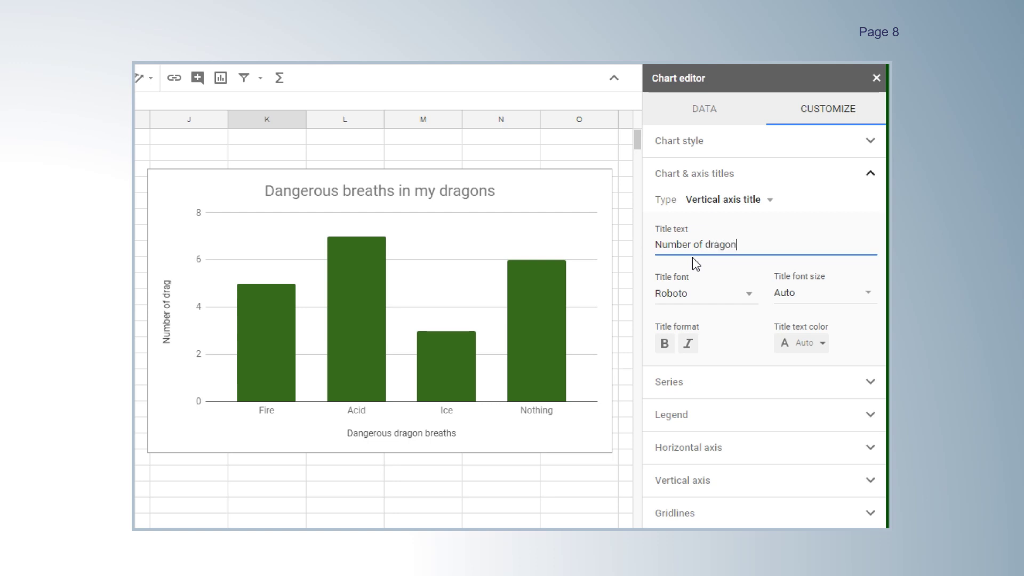
text(s)
Close the chart editor and open the chart's three-dot menu to reach Save image.
click(876, 80)
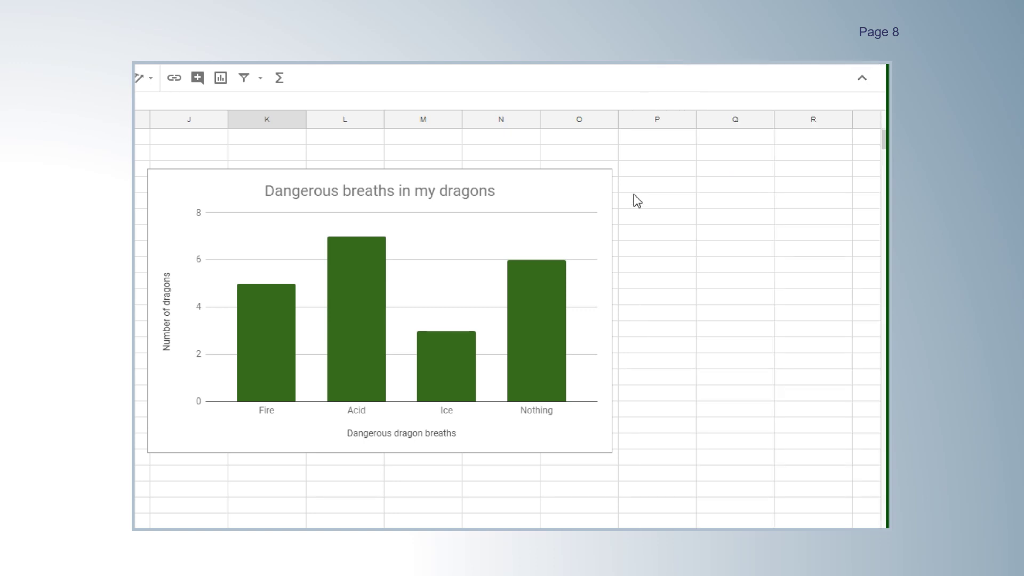
click(588, 199)
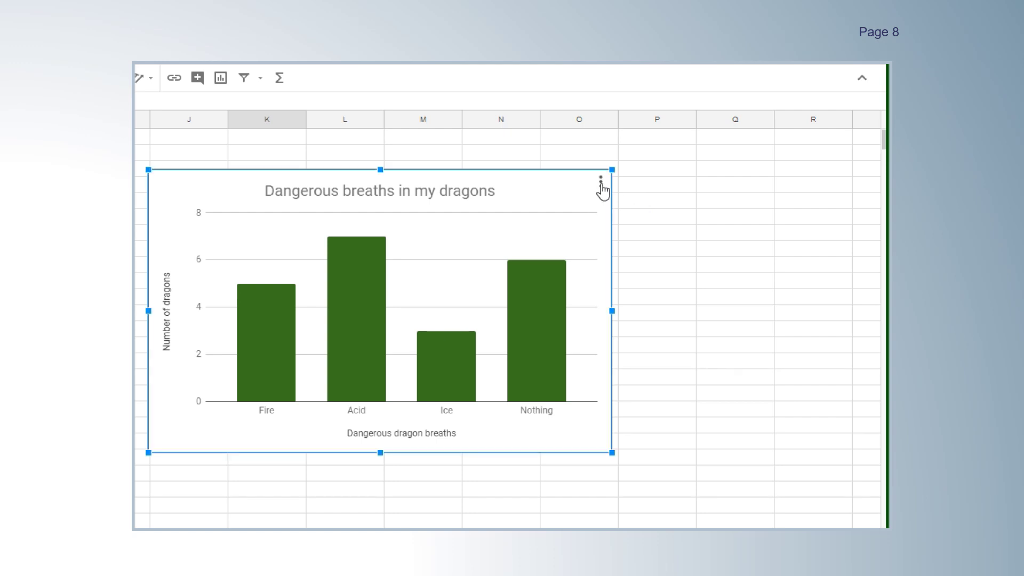
click(601, 186)
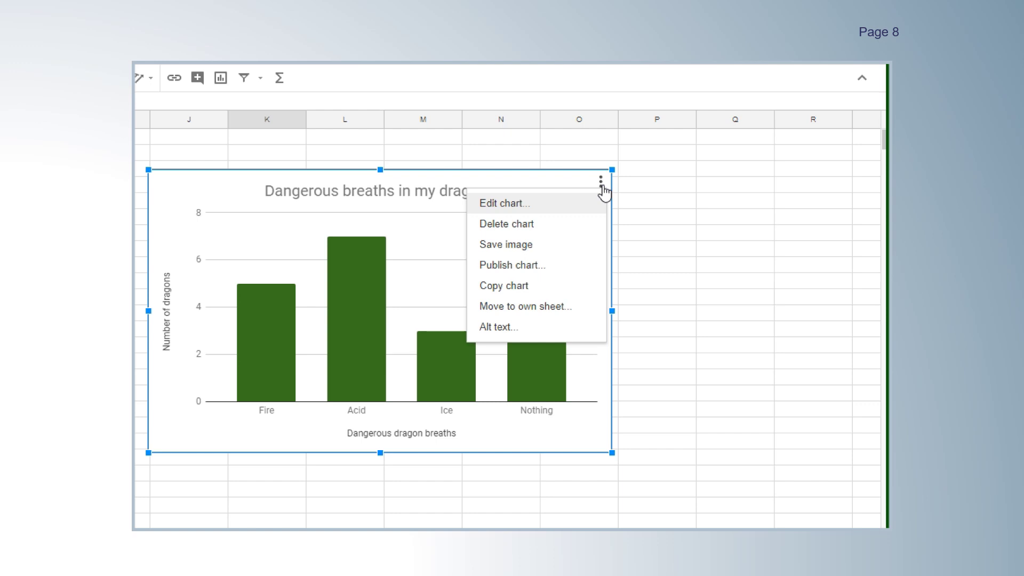